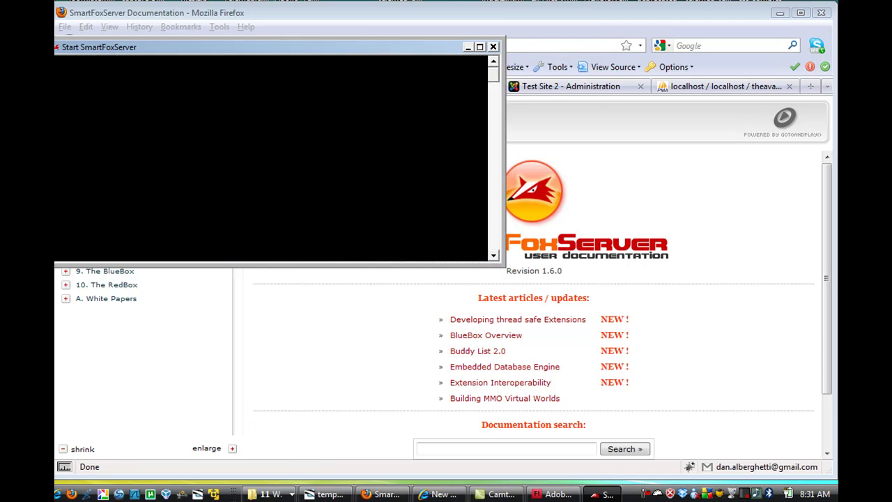
- Reposition the SmartFoxServer console and check WampServer services while the server starts on port 9339
drag(230, 51, 246, 21)
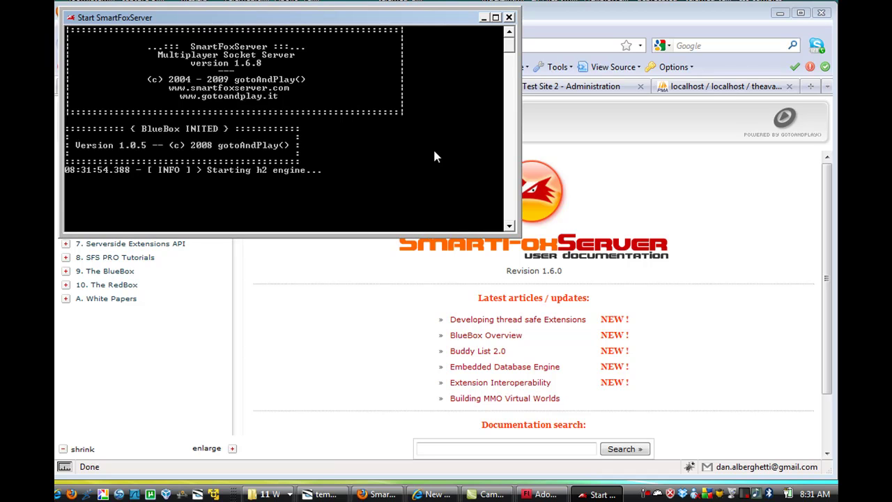
click(657, 494)
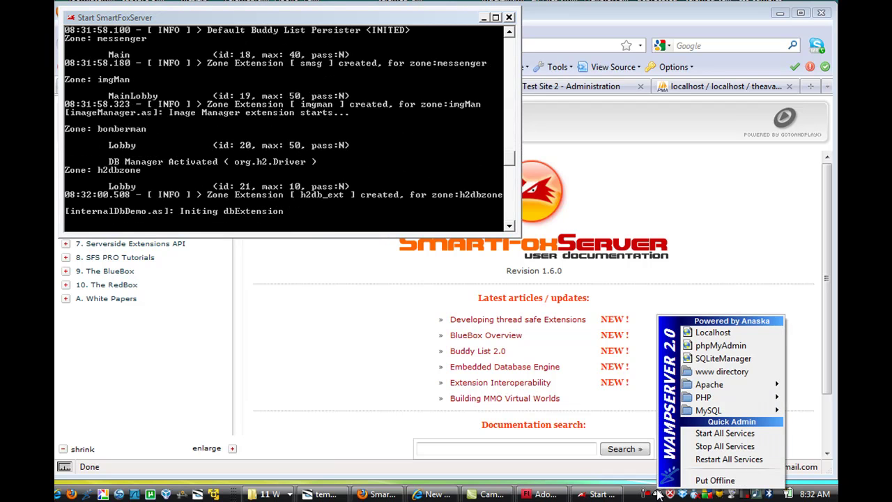
mouse_move(706, 388)
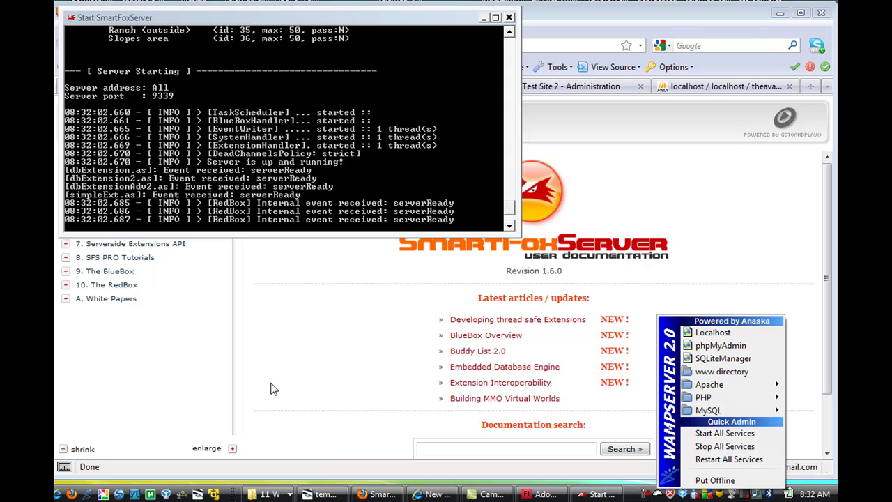
click(597, 13)
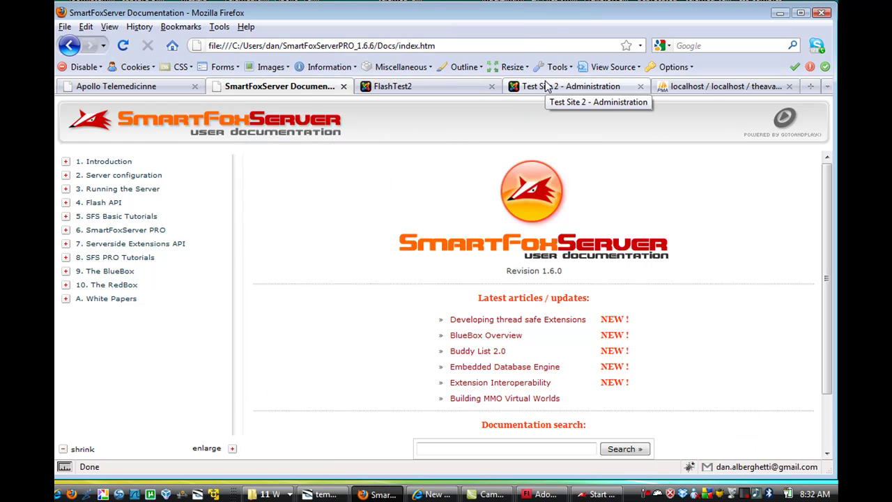
- Reload the FlashTest2 page and log in with the site username and password
click(465, 88)
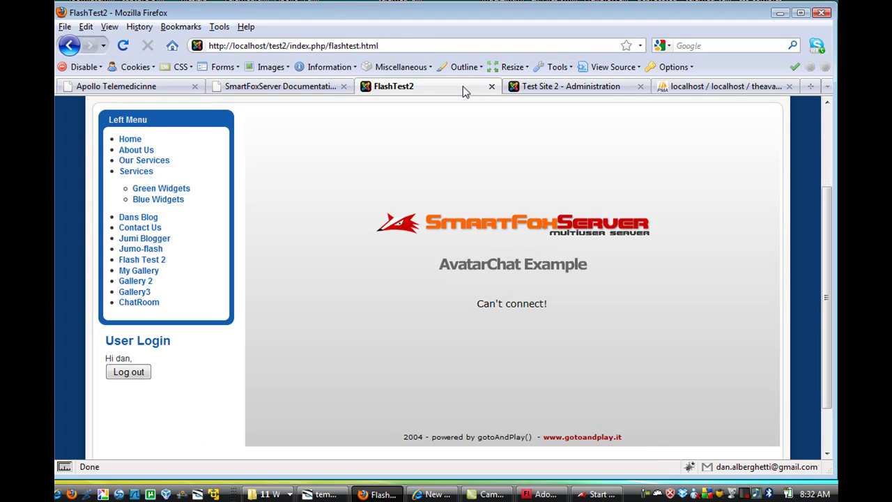
click(122, 46)
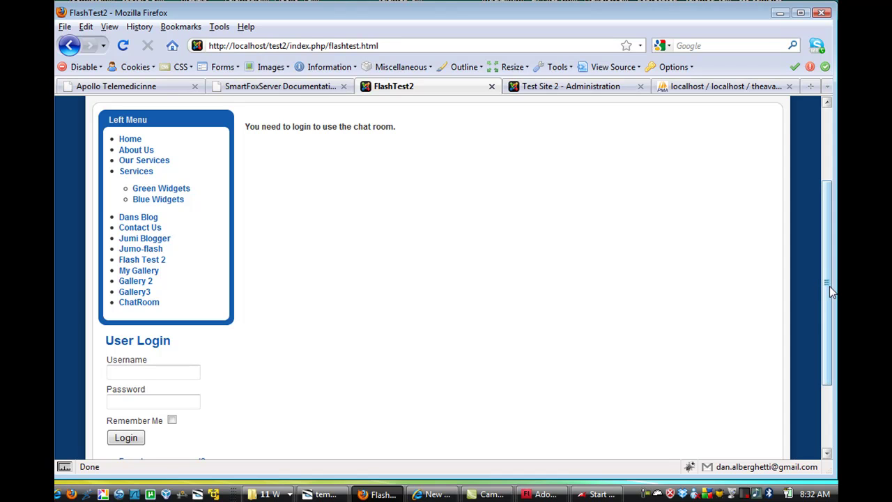
click(132, 373)
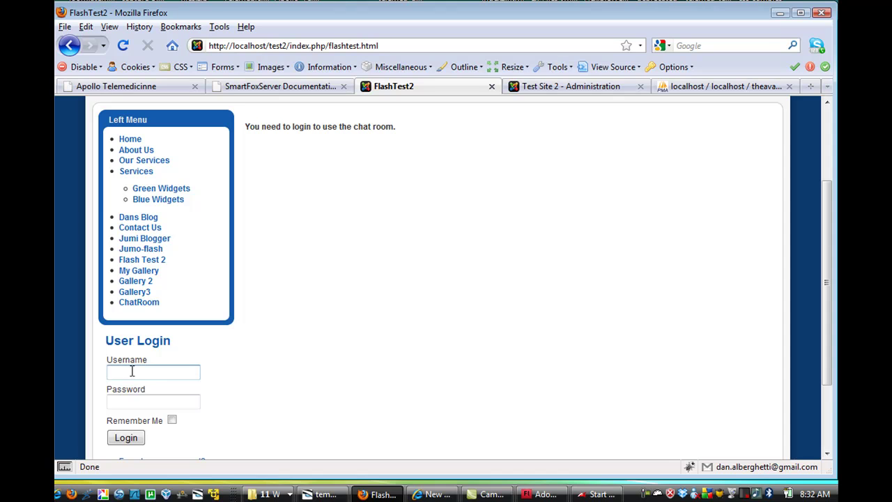
text(d)
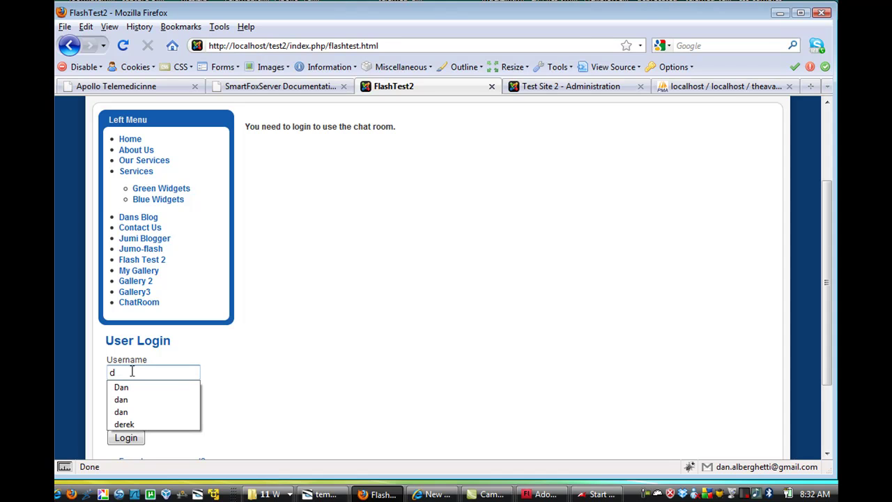
text(a)
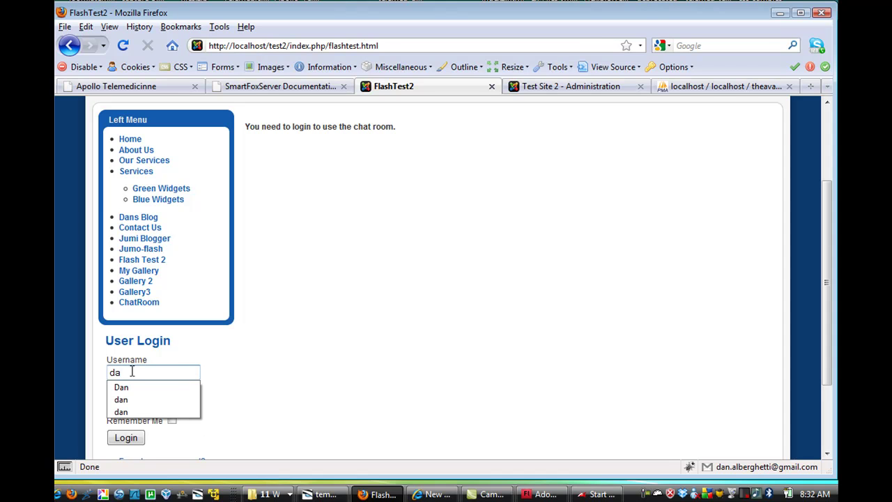
text(n)
key(Tab)
text(••••••)
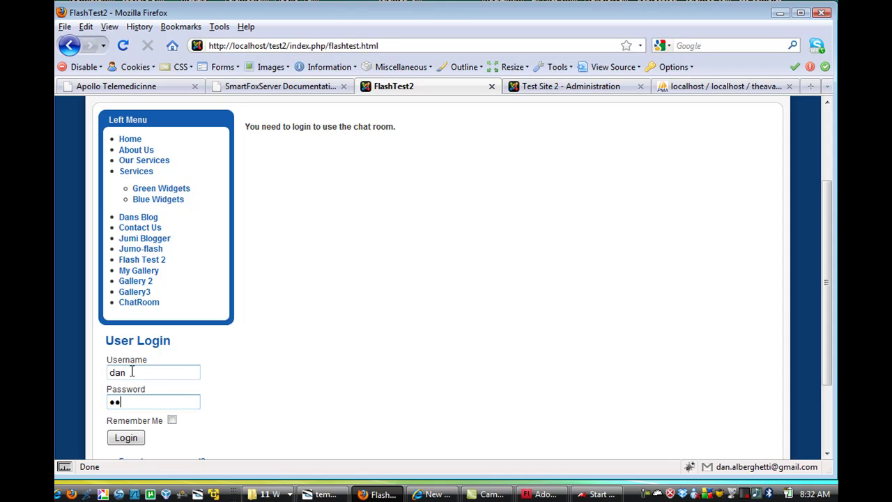
click(127, 439)
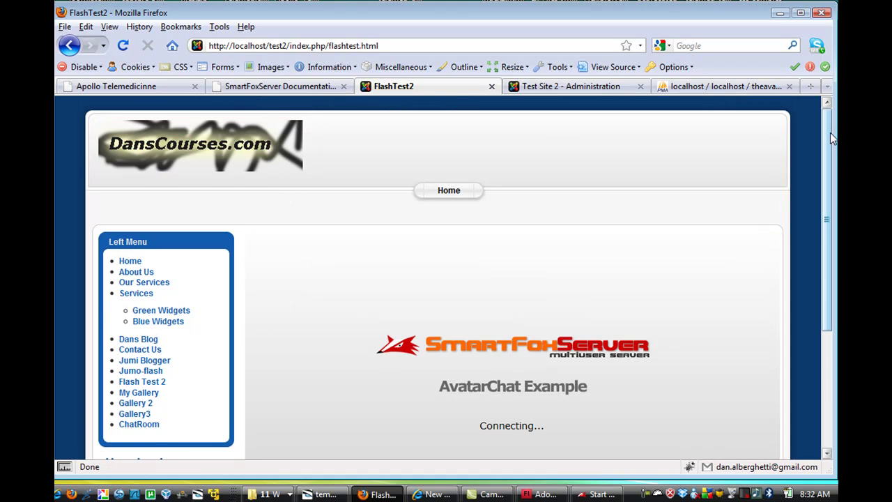
- Scroll down to the AvatarChat window and walk the avatar to three spots in the room
drag(830, 132, 825, 210)
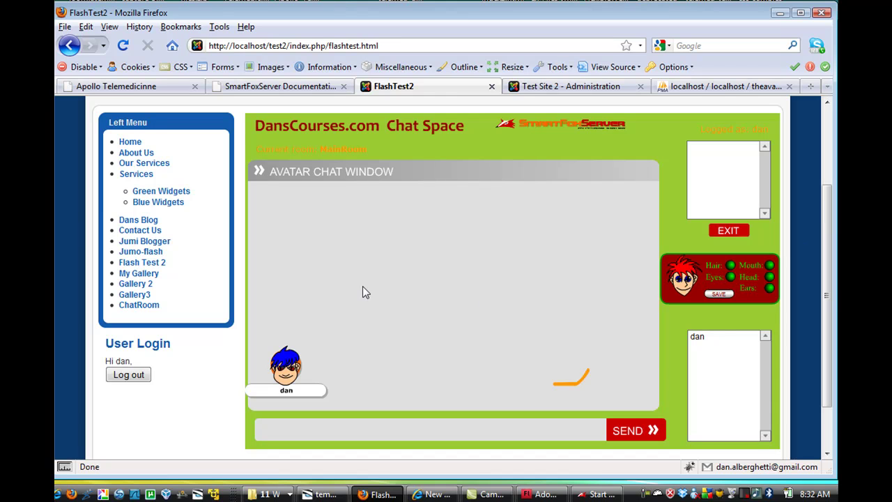
click(377, 233)
click(453, 334)
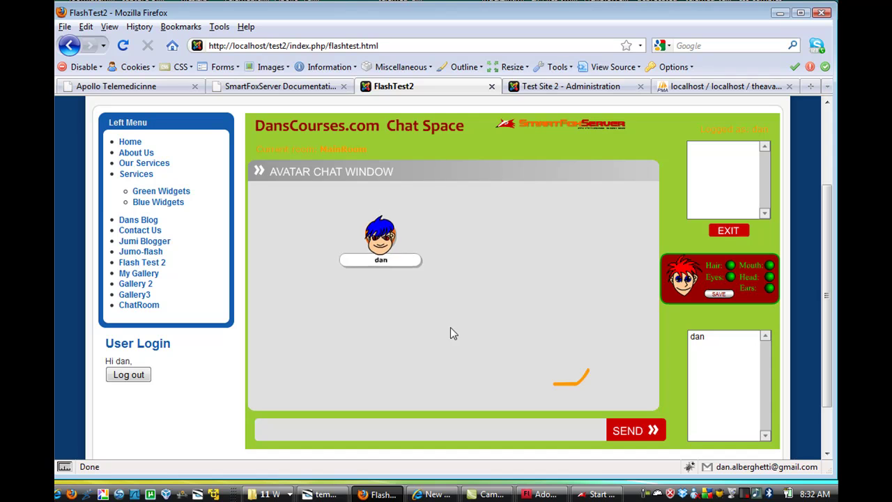
click(343, 333)
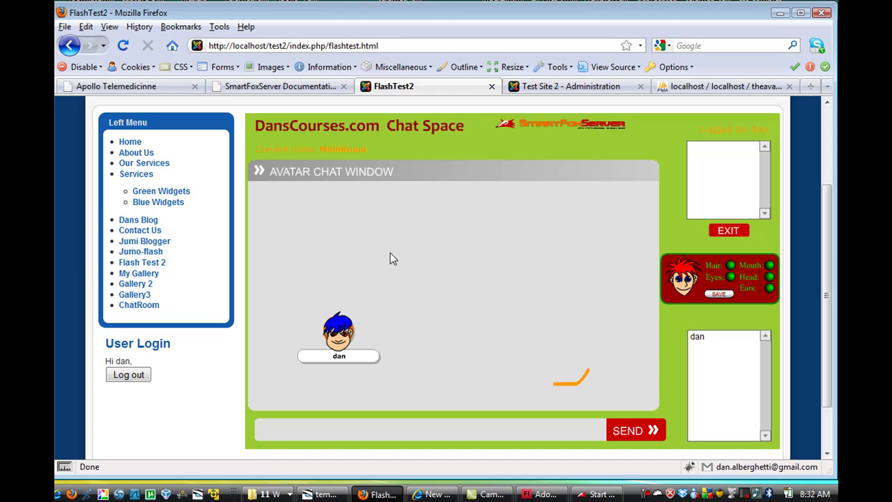
click(271, 494)
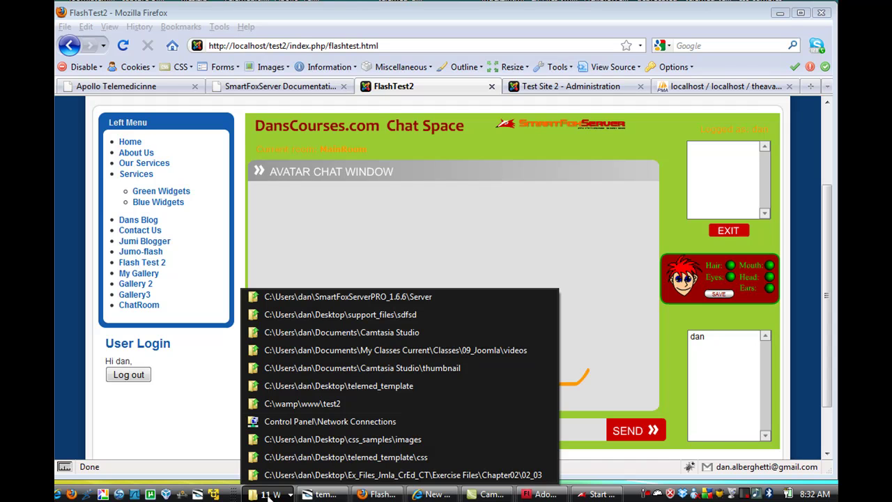
- Browse to SmartFoxServerPRO_1.6.6\Examples\AS2\04_avatarChat, select avatarChat.fla, then walk the avatar mid-room
click(329, 295)
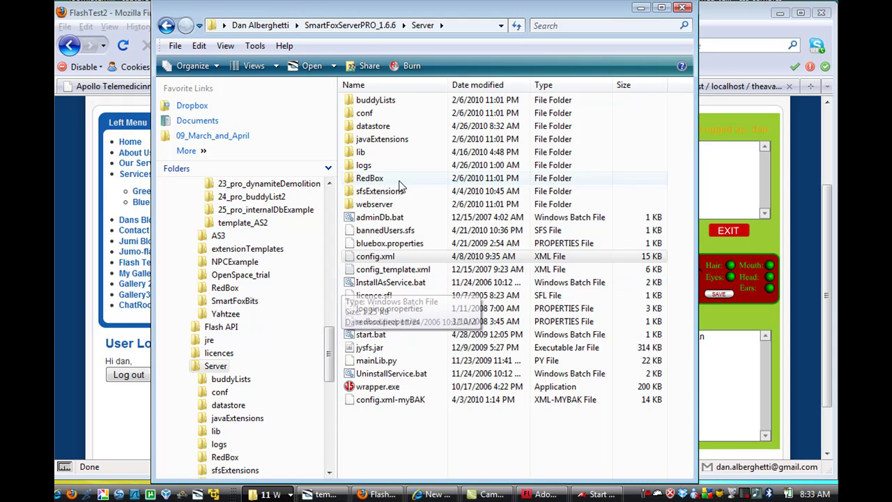
click(364, 32)
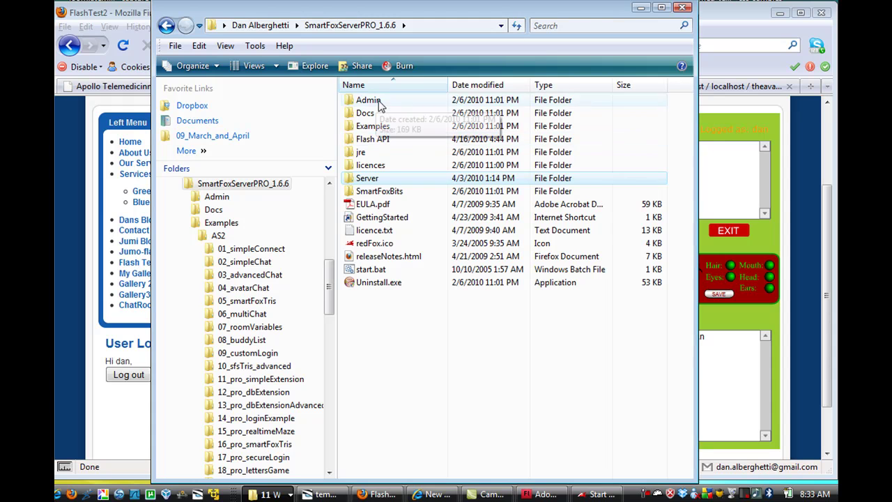
double_click(376, 127)
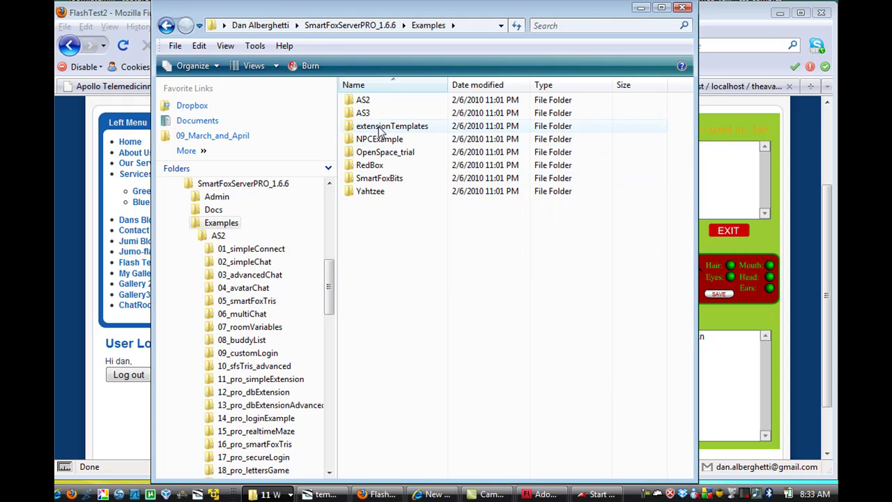
double_click(363, 101)
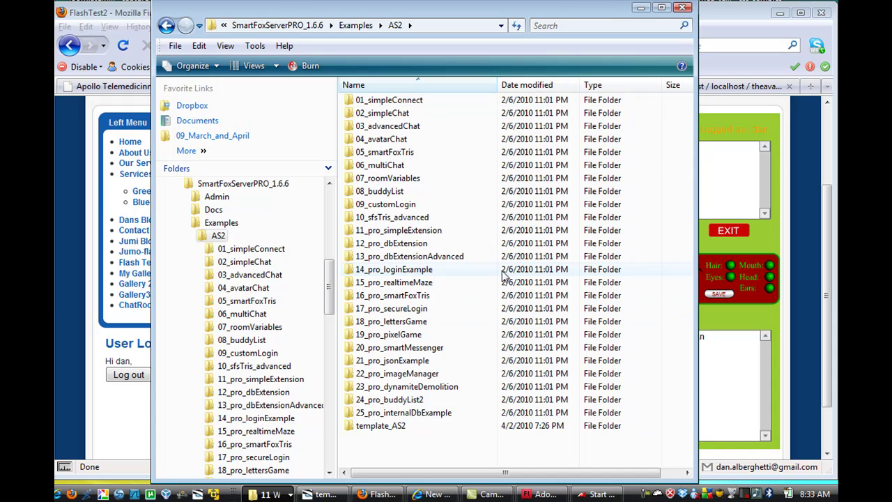
double_click(389, 142)
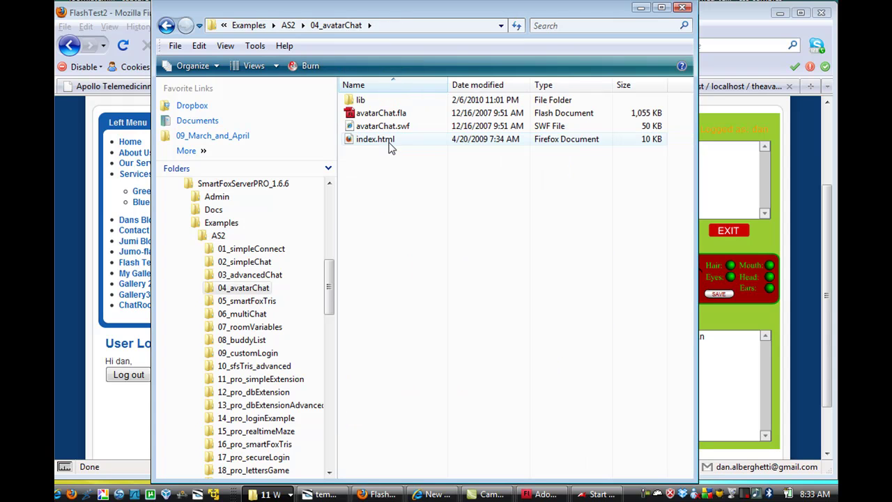
click(375, 118)
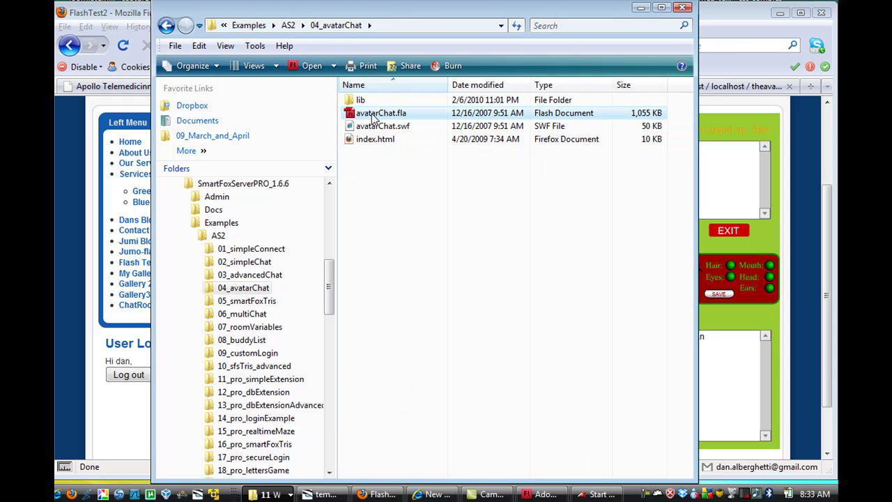
click(722, 13)
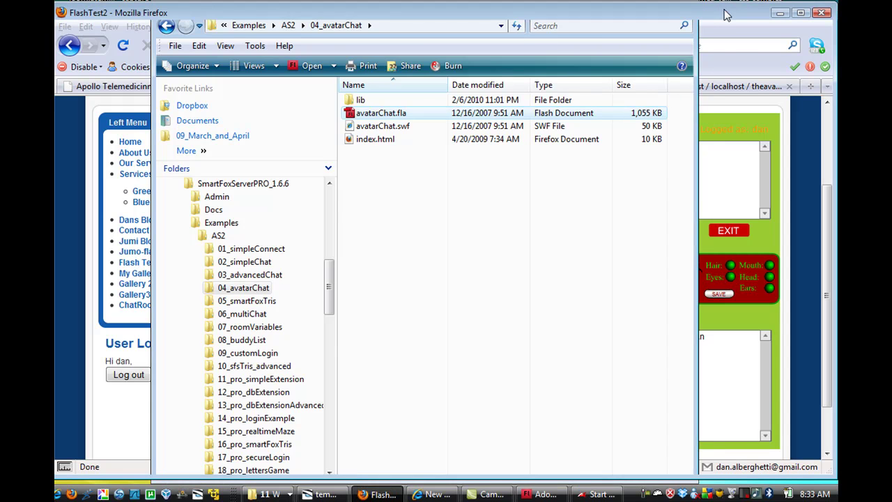
click(404, 279)
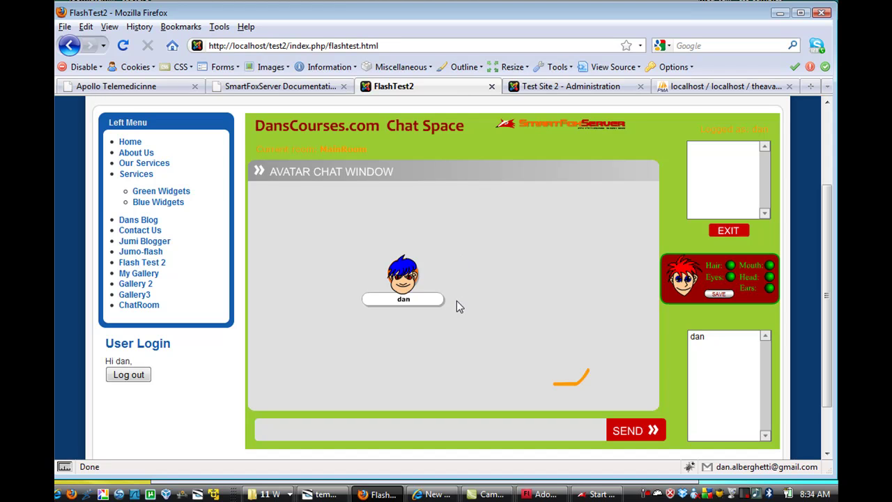
- Go up to AS2 and look over 11_pro_simpleExtension, 12_pro_dbExtension and 13_pro_dbExtensionAdvanced
click(272, 495)
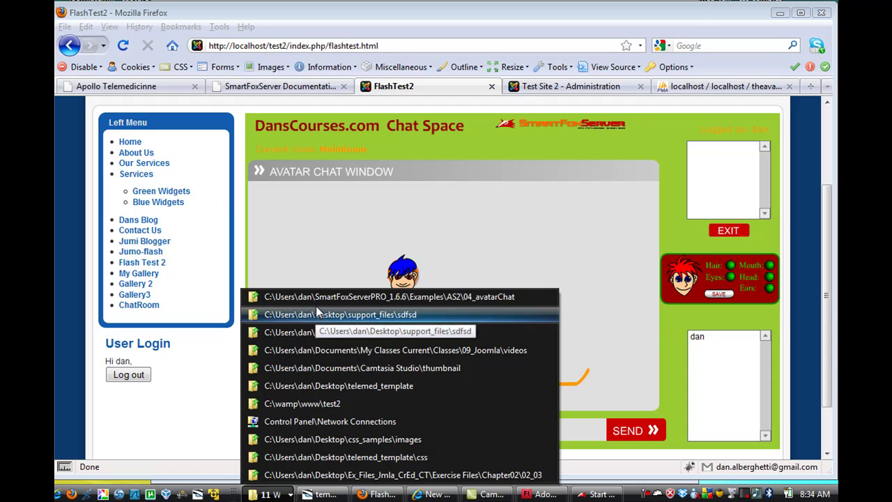
click(317, 297)
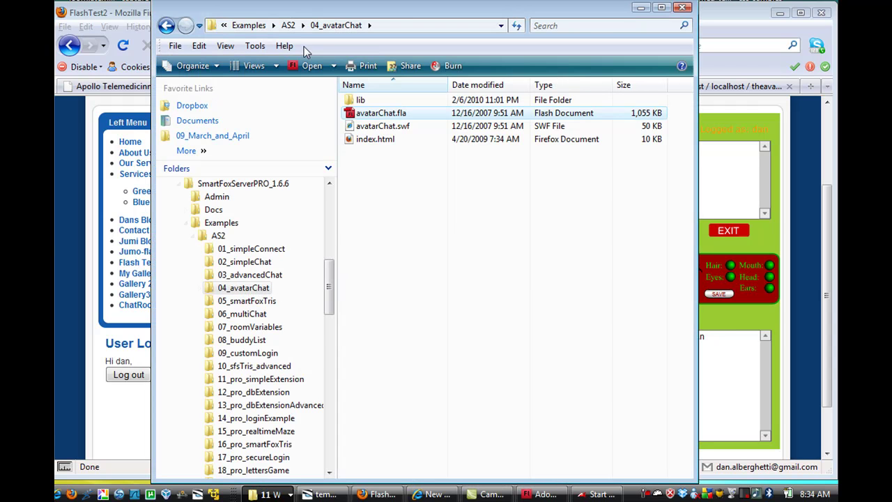
key(BackSpace)
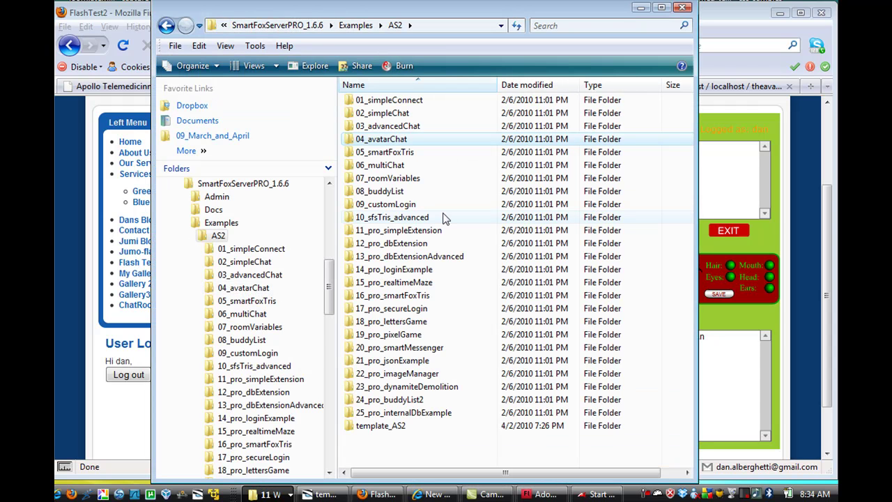
click(427, 236)
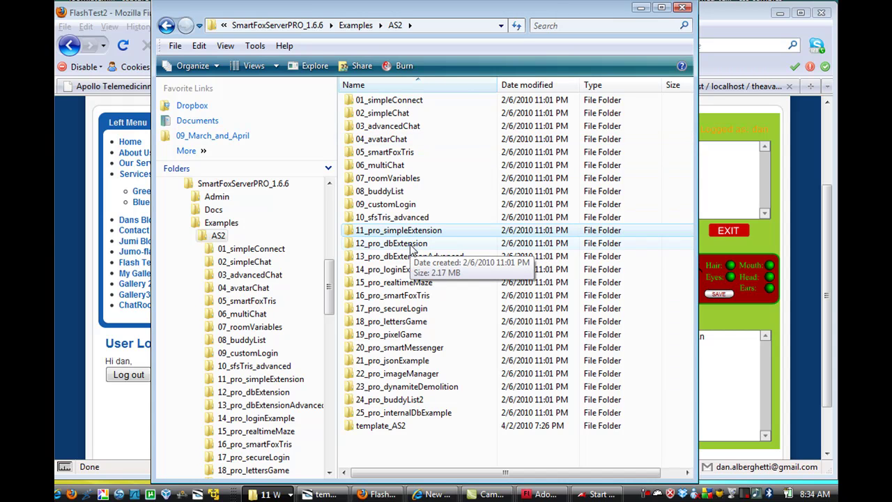
click(412, 246)
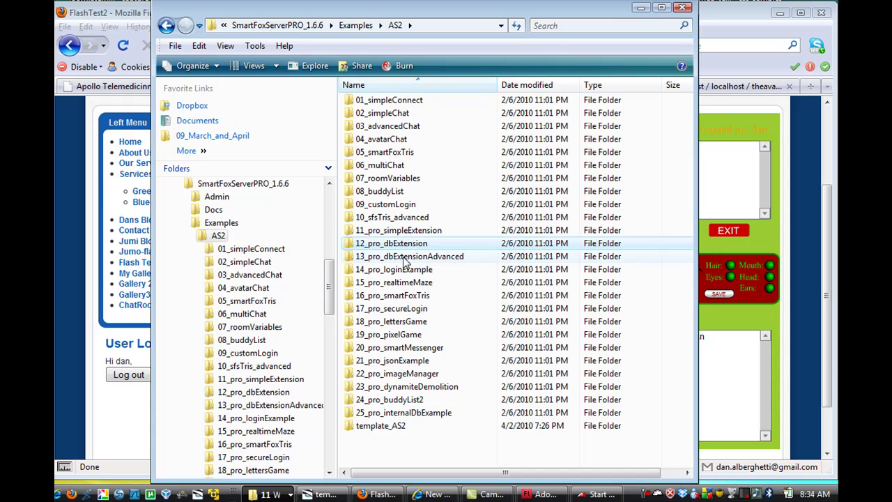
click(412, 259)
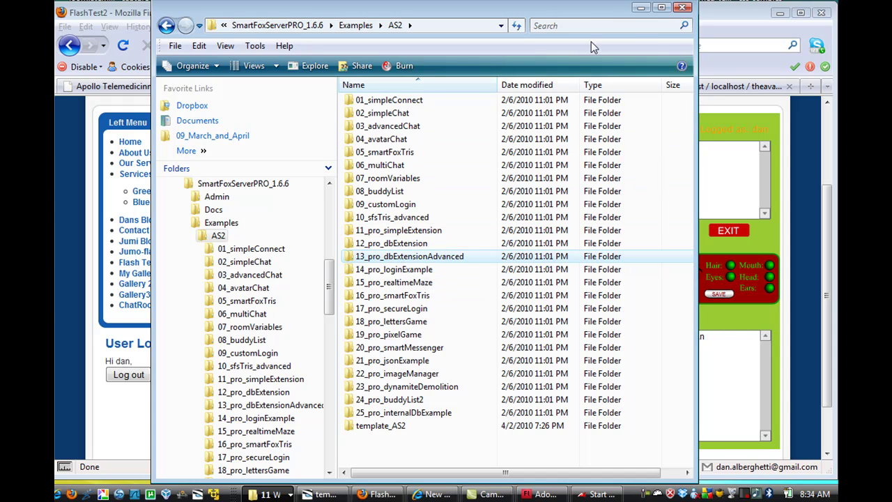
drag(638, 4, 638, 5)
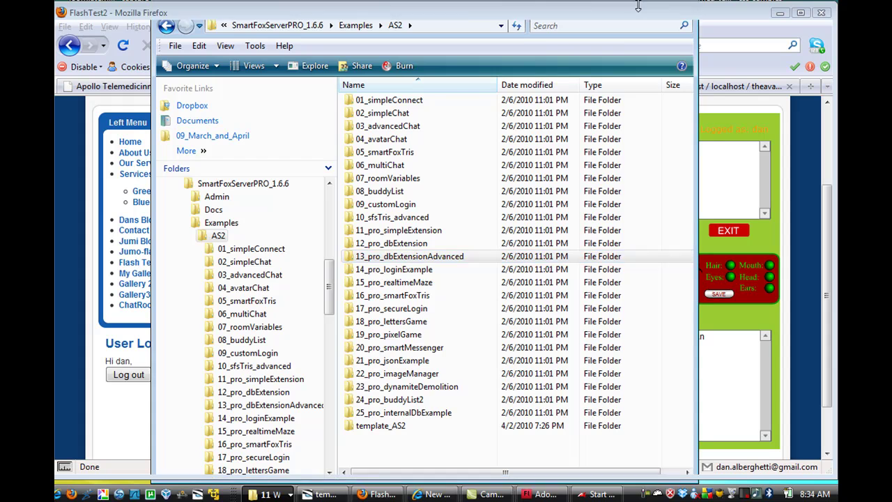
key(alt+Tab)
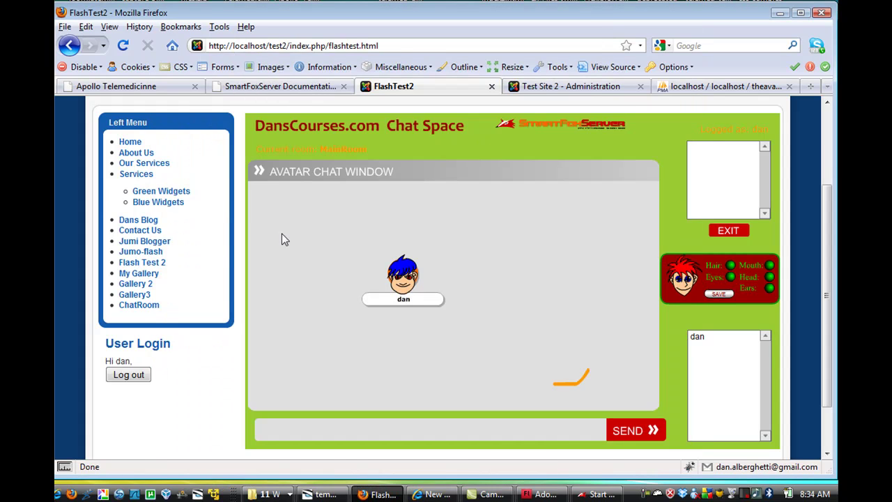
click(247, 86)
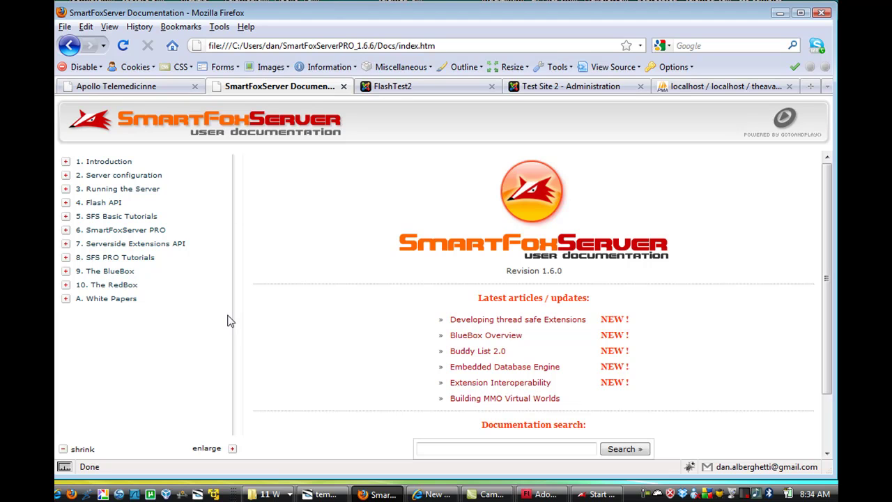
click(66, 231)
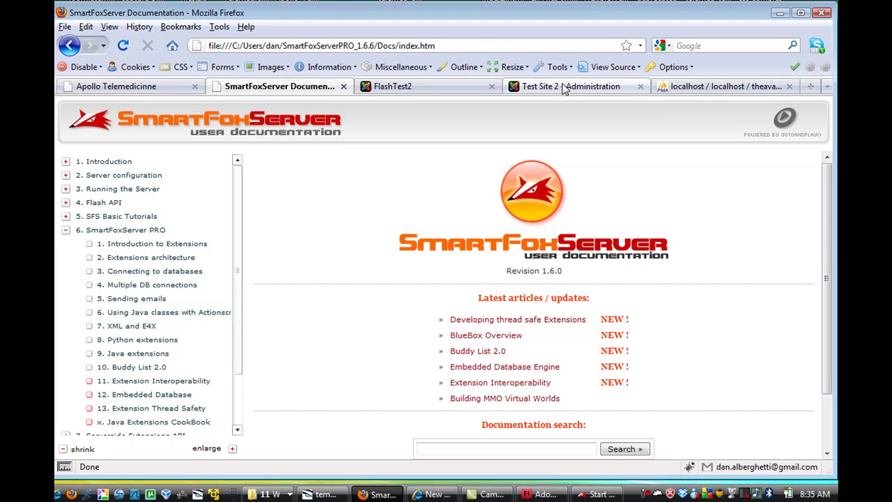
click(565, 87)
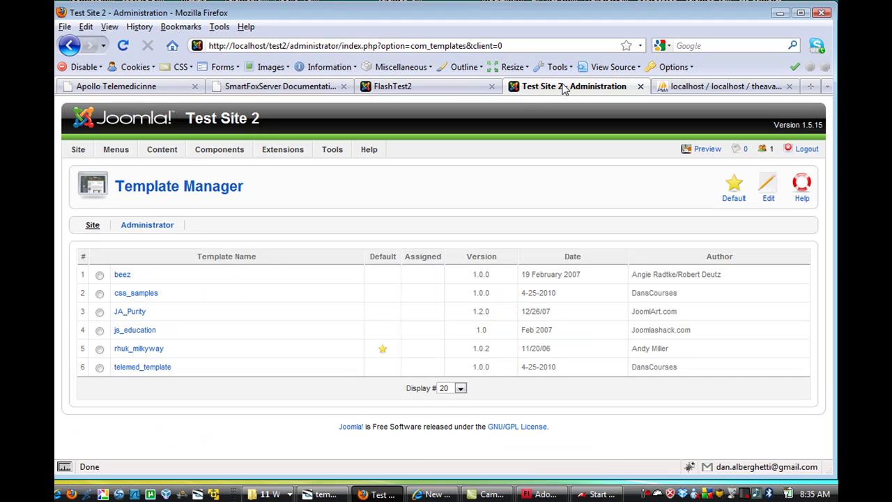
click(454, 84)
- Give the avatar a new mouth, head, long brown hair, new eyes and elf ears, then save
click(485, 254)
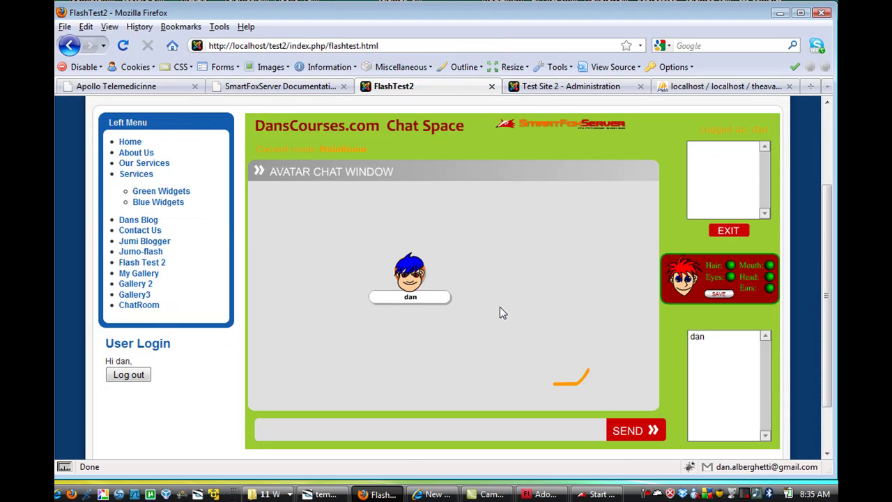
click(382, 321)
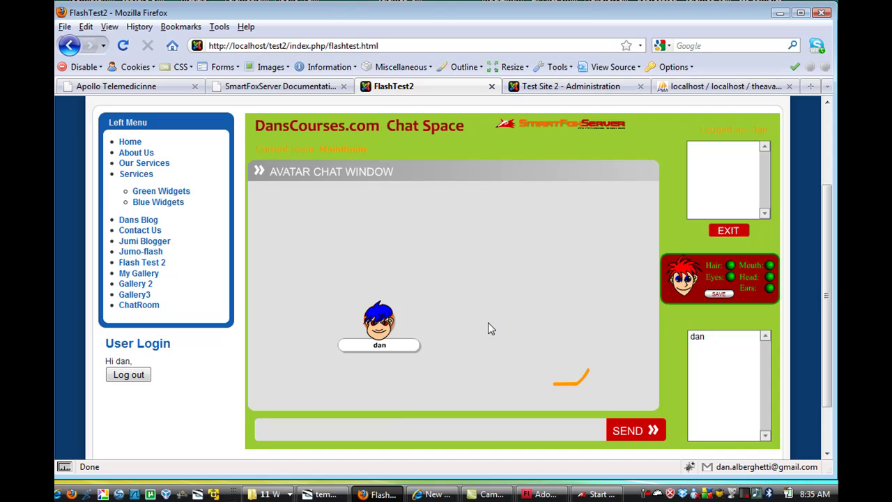
click(771, 266)
click(771, 278)
click(770, 278)
click(770, 278)
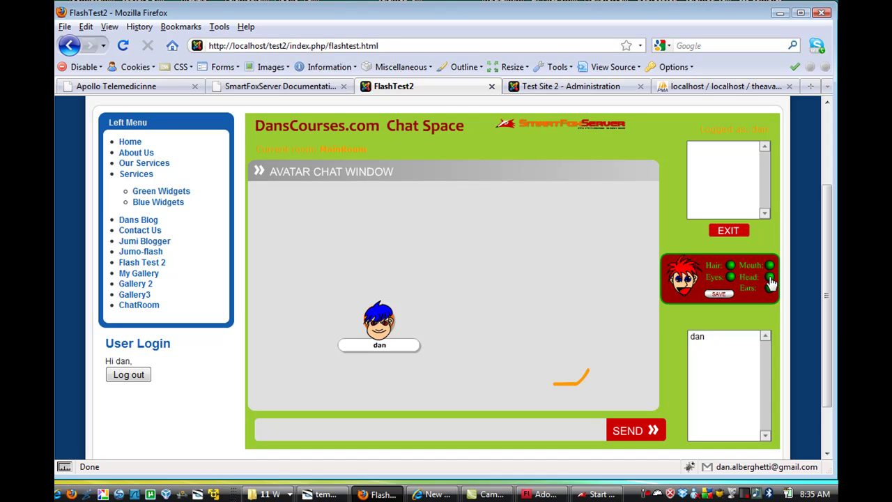
click(730, 268)
click(730, 268)
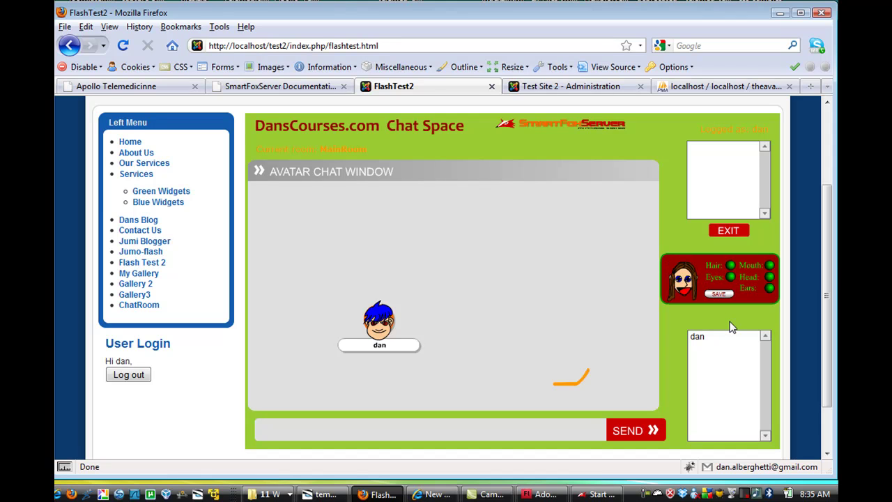
click(731, 277)
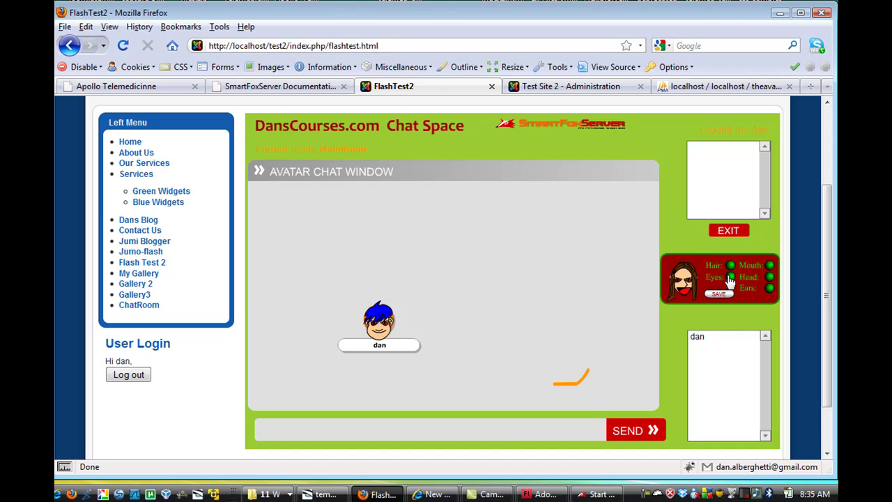
click(767, 288)
click(719, 294)
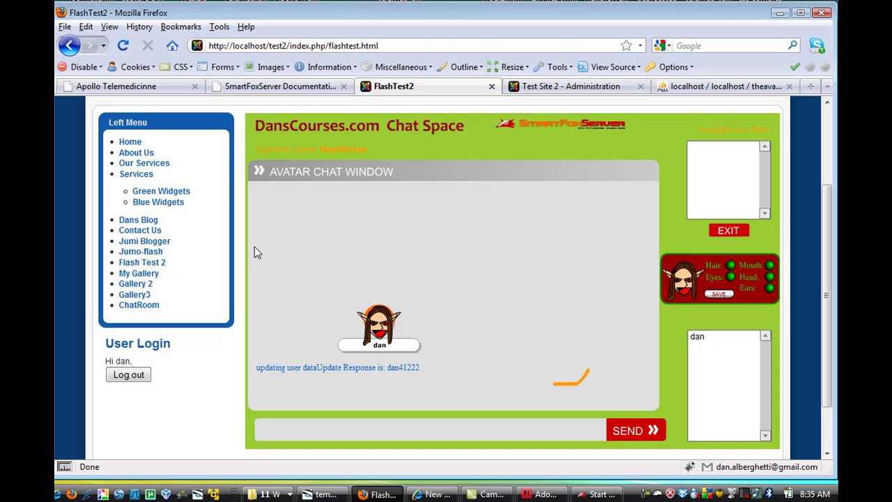
- Walk the restyled avatar to three spots around the chat room
click(323, 260)
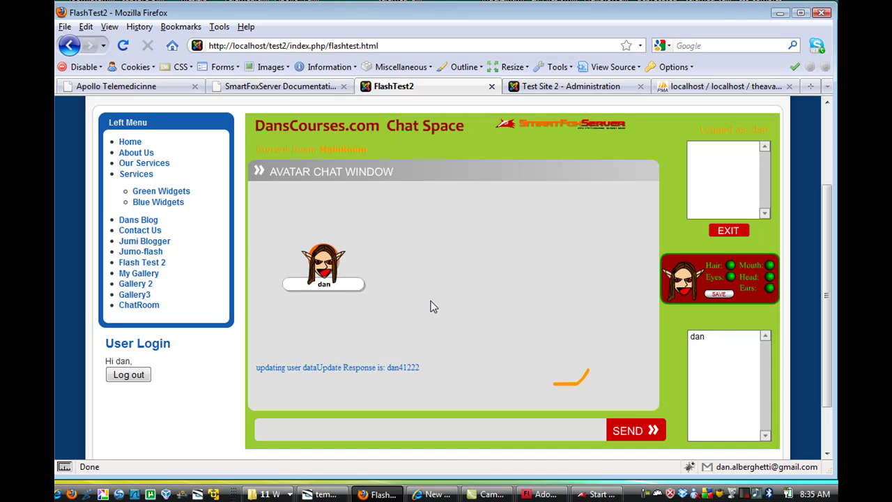
click(430, 304)
click(345, 277)
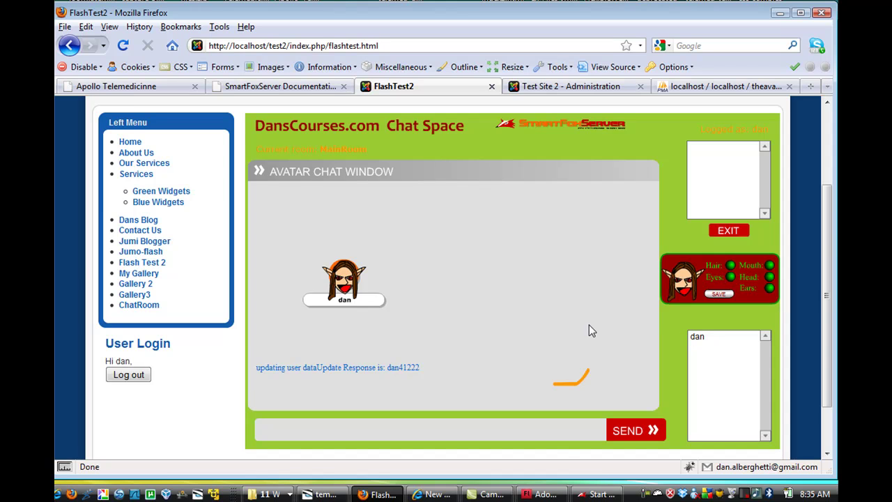
click(658, 494)
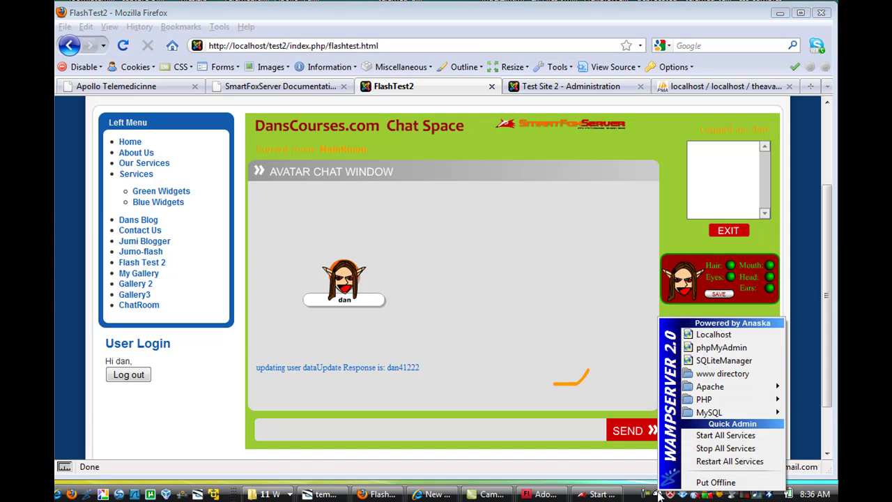
- Open phpMyAdmin and browse the theavatars3 users table to check the saved avatar values
click(718, 347)
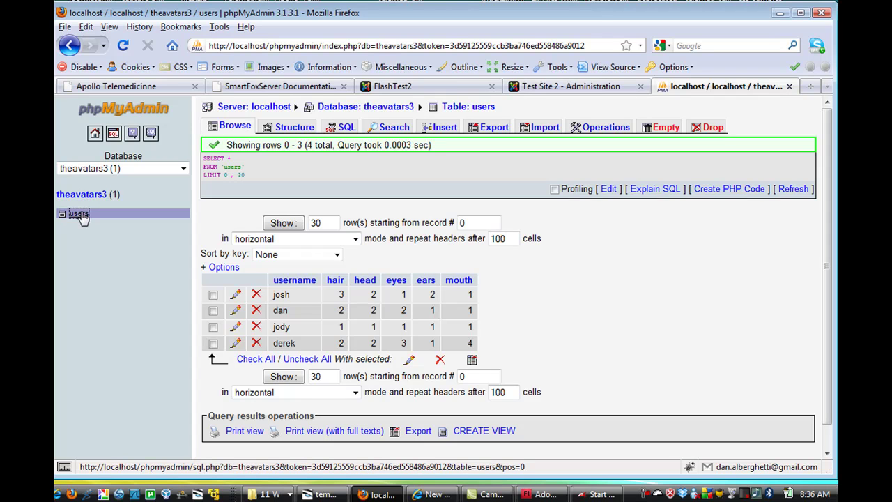
click(77, 216)
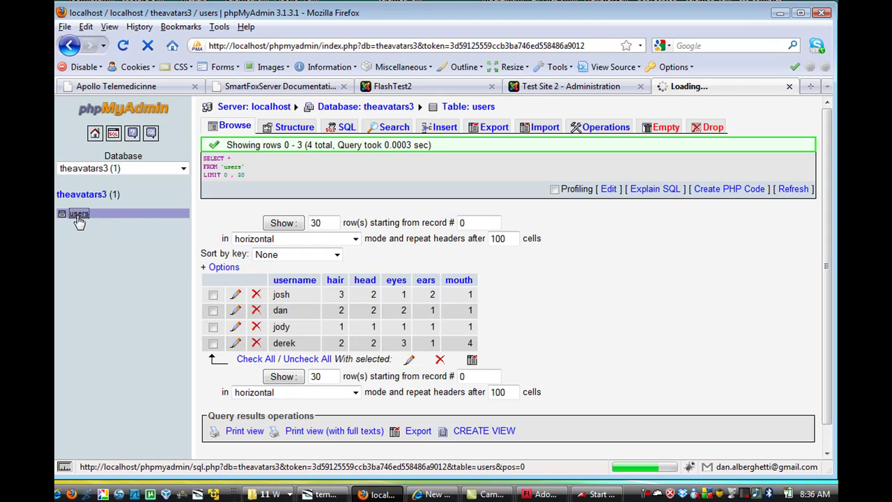
click(81, 196)
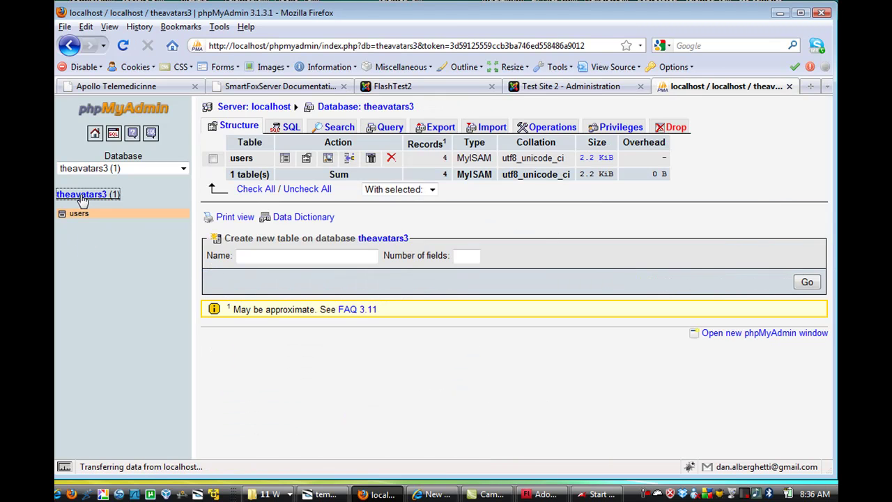
click(250, 255)
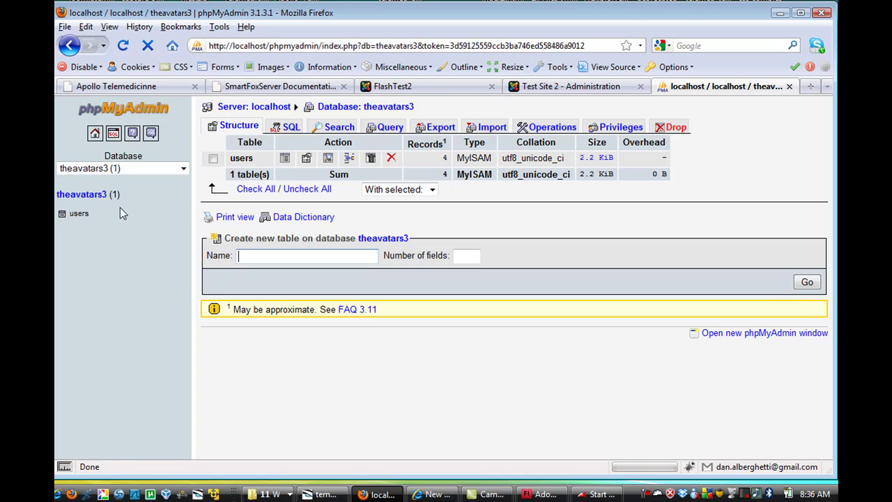
click(81, 215)
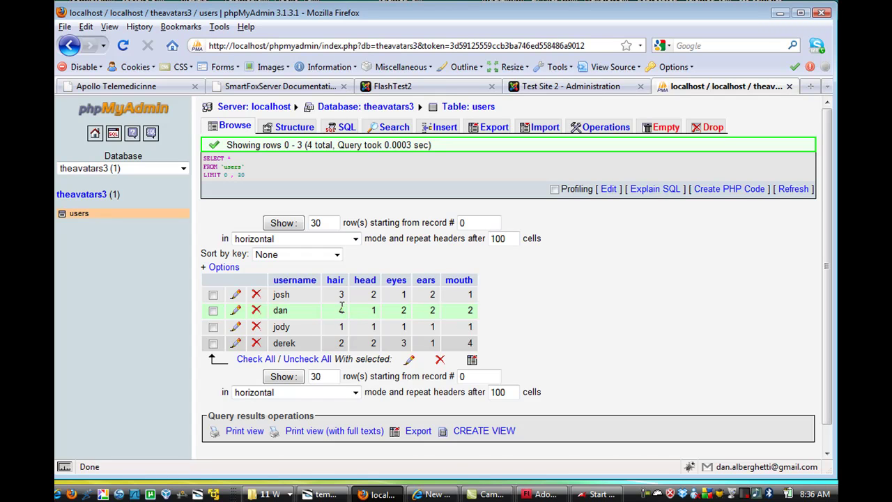
- Cycle the avatar's hair through the styles to long brown, then glance at the users table
click(393, 86)
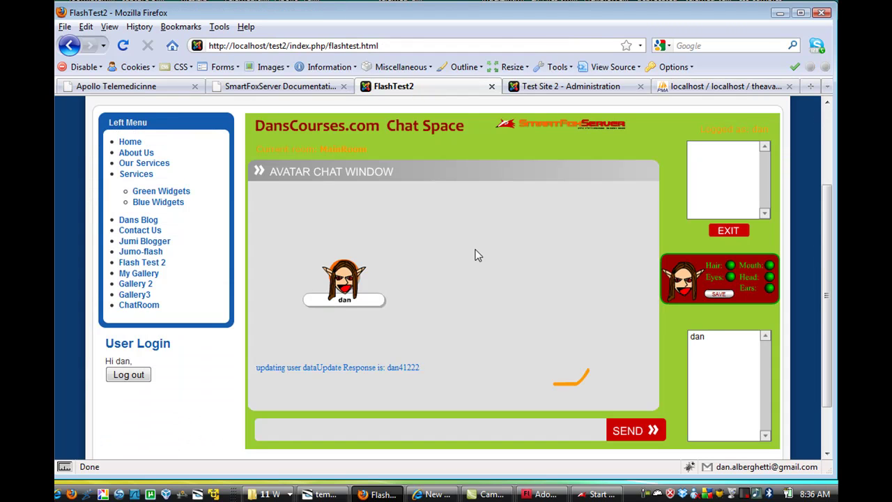
click(731, 267)
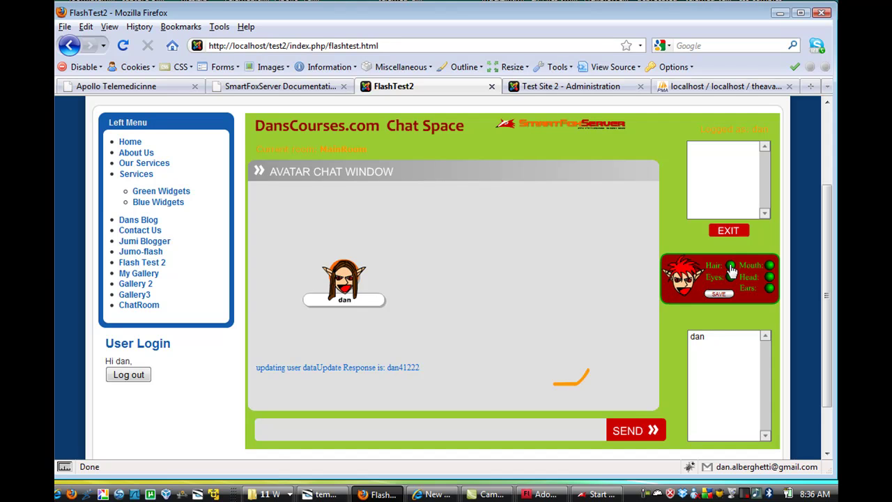
click(730, 267)
click(731, 267)
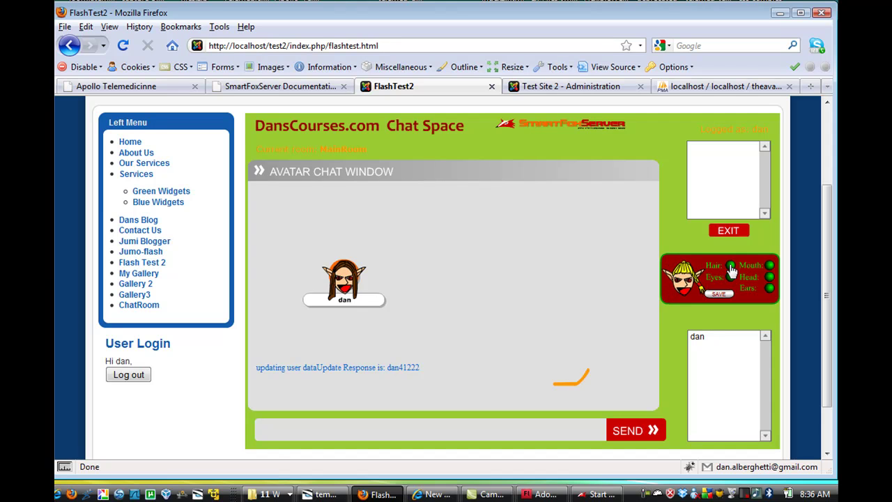
click(730, 267)
click(683, 88)
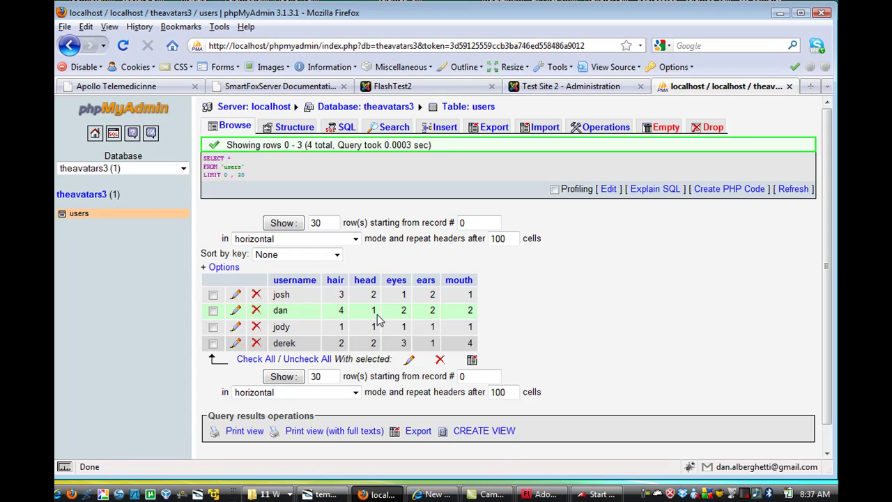
- Change the avatar's head style and save the new look to the database
click(393, 86)
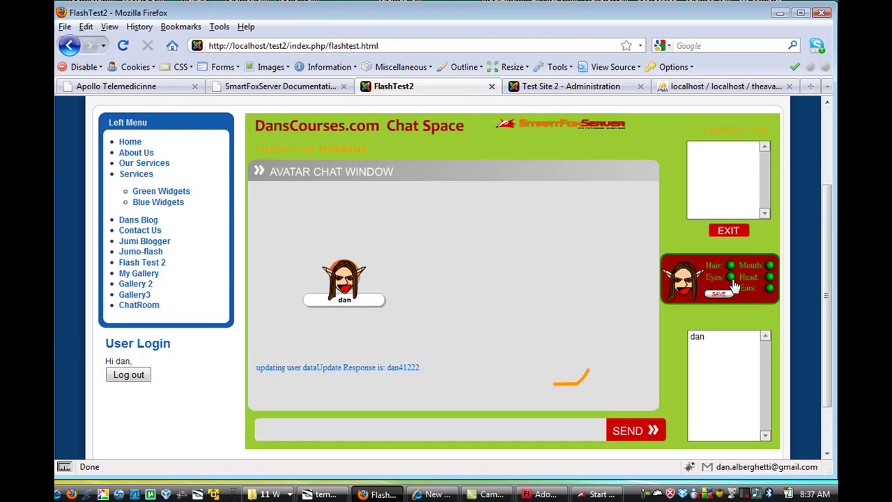
click(770, 282)
click(719, 295)
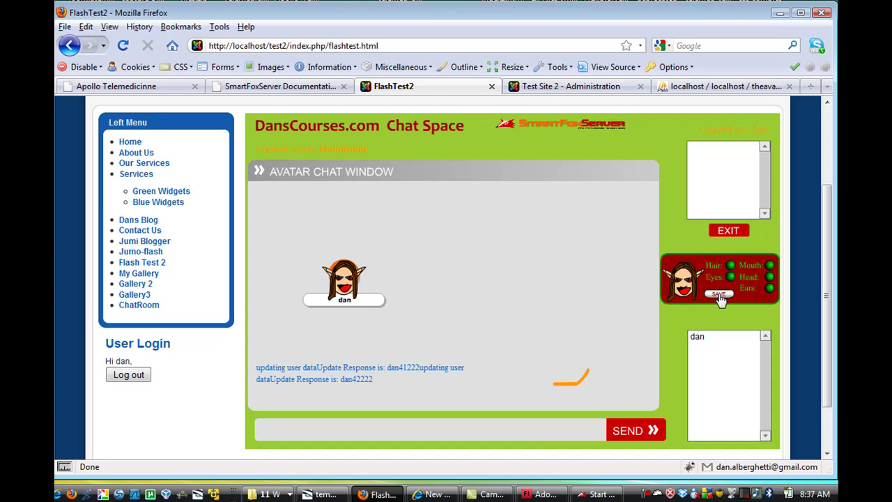
click(700, 85)
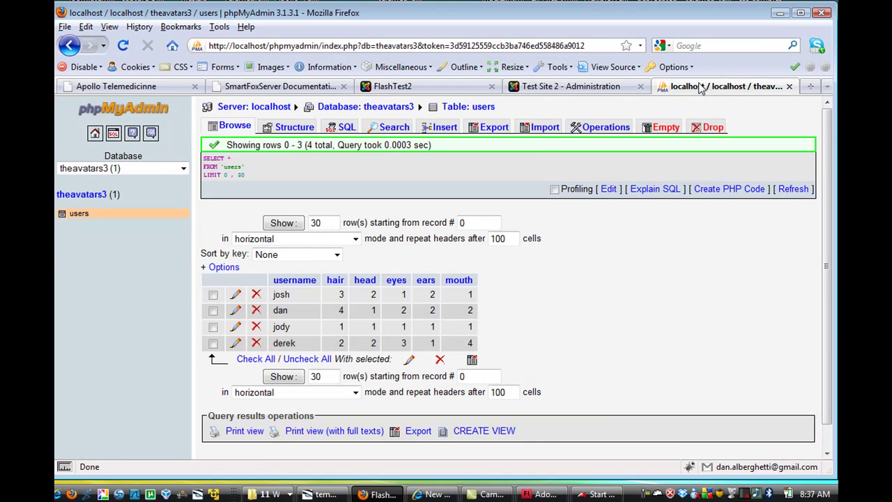
- Reload the users table to confirm the saved values 4, 2, 2, 2, 2 with head 2
click(82, 215)
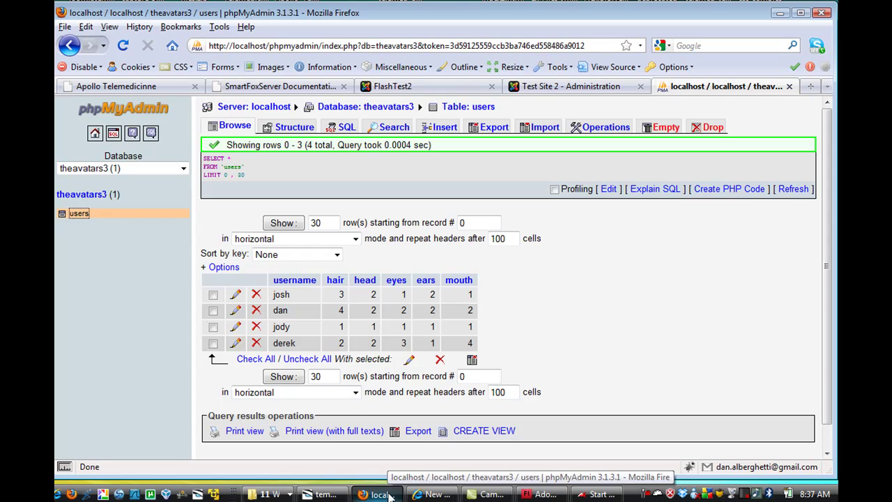
click(440, 86)
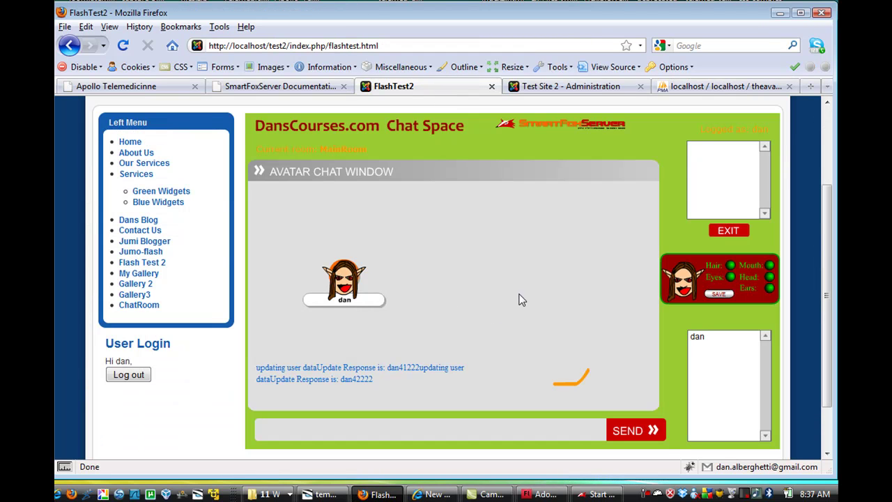
- Walk the avatar to the room's middle and upper left, then view the SmartFoxServer documentation
click(490, 275)
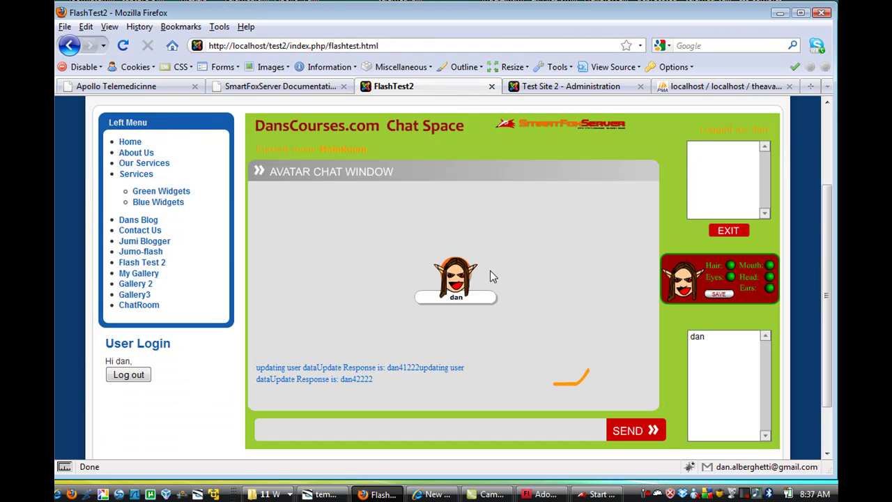
click(339, 230)
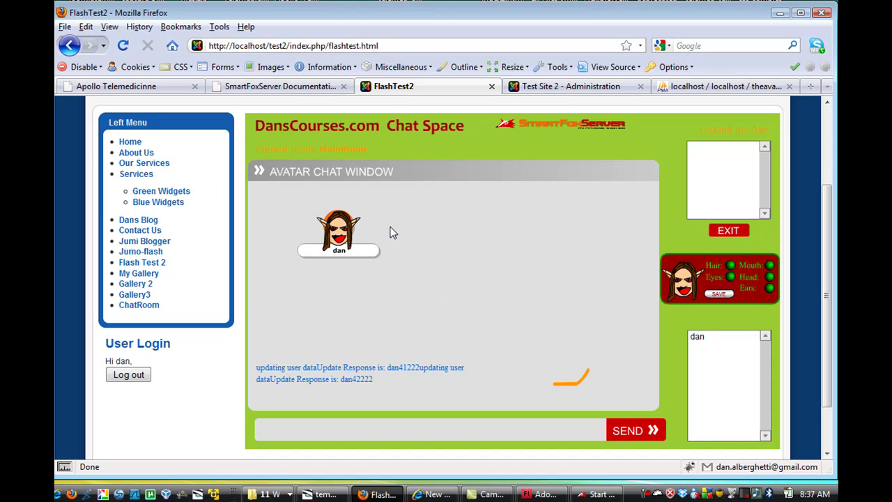
mouse_move(830, 294)
mouse_down()
mouse_move(832, 309)
mouse_move(831, 269)
mouse_move(833, 289)
mouse_up()
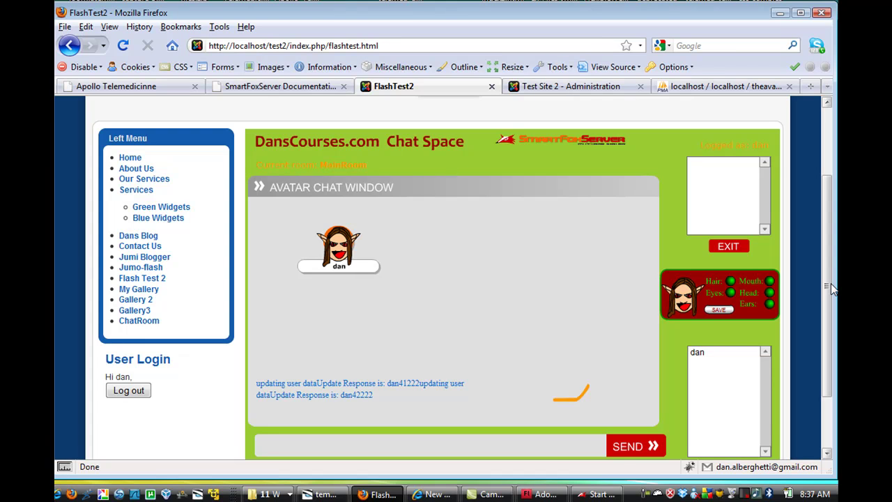
click(283, 87)
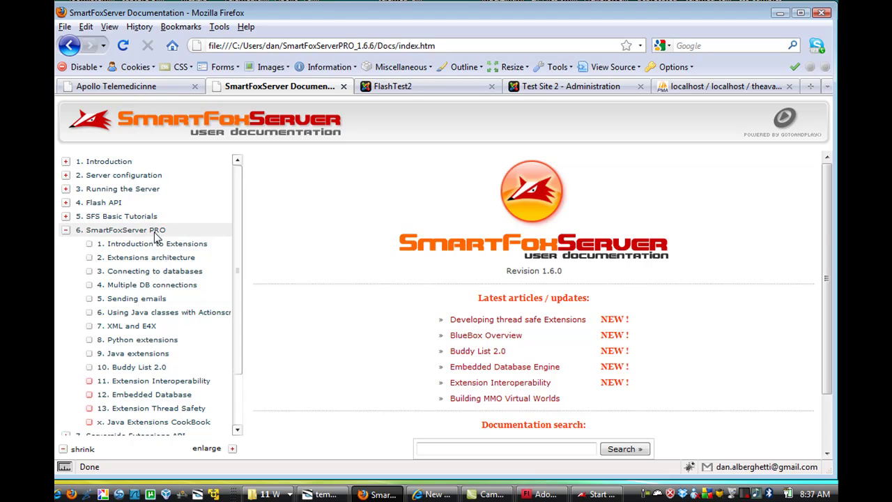
- Expand '8. SFS PRO Tutorials' in the documentation tree and scroll through its entries
scroll(240, 263, down, 2)
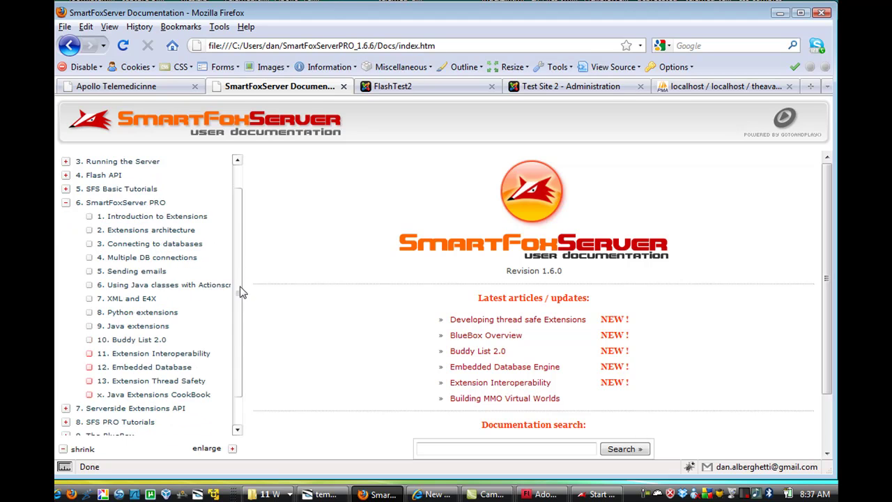
scroll(241, 296, up, 1)
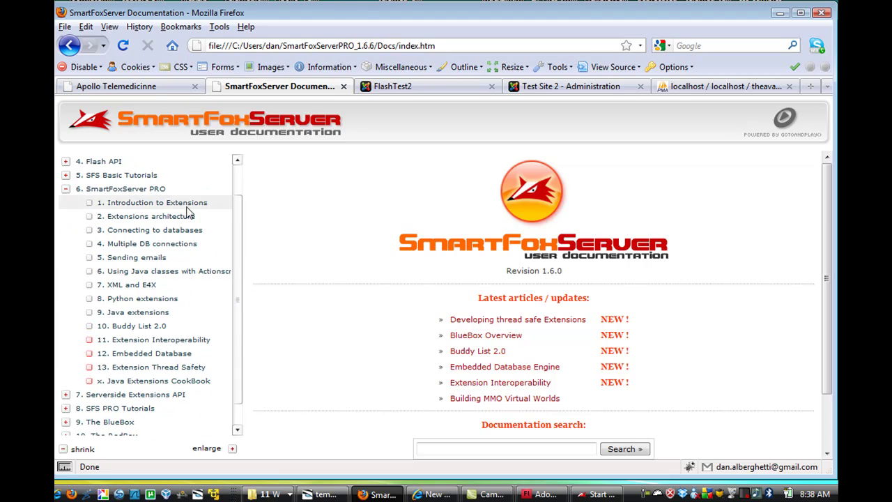
scroll(238, 307, up, 1)
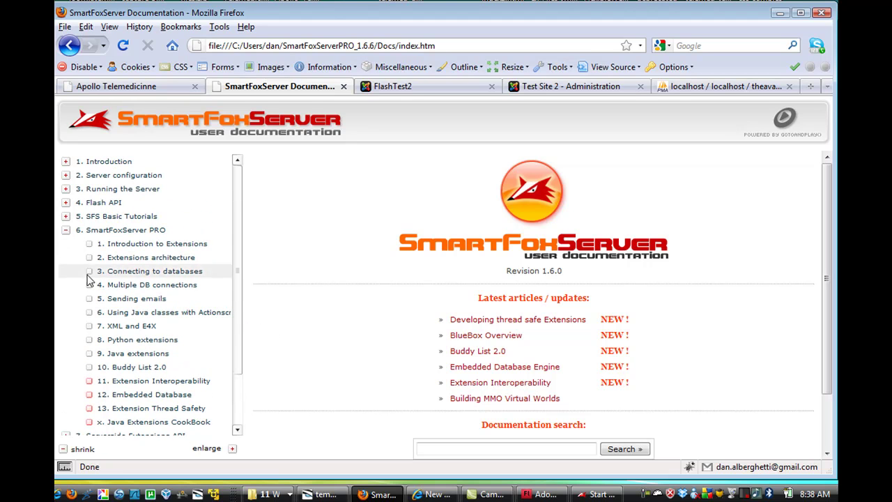
scroll(240, 300, down, 2)
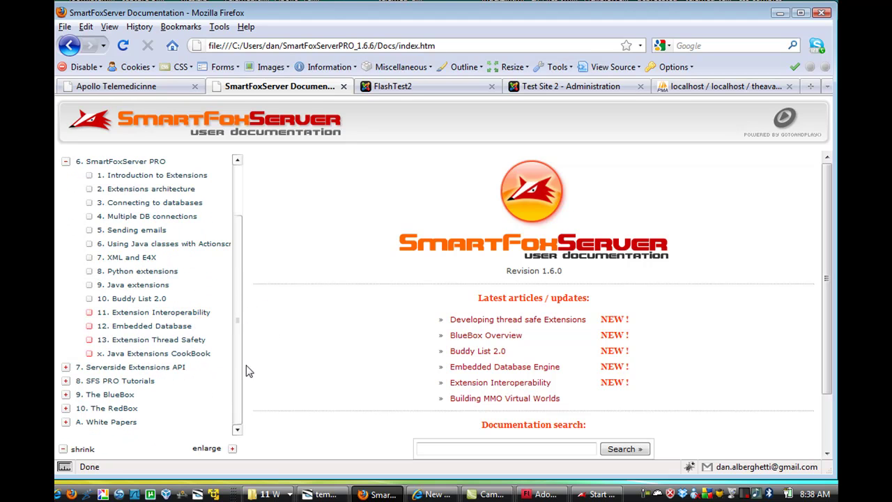
click(66, 381)
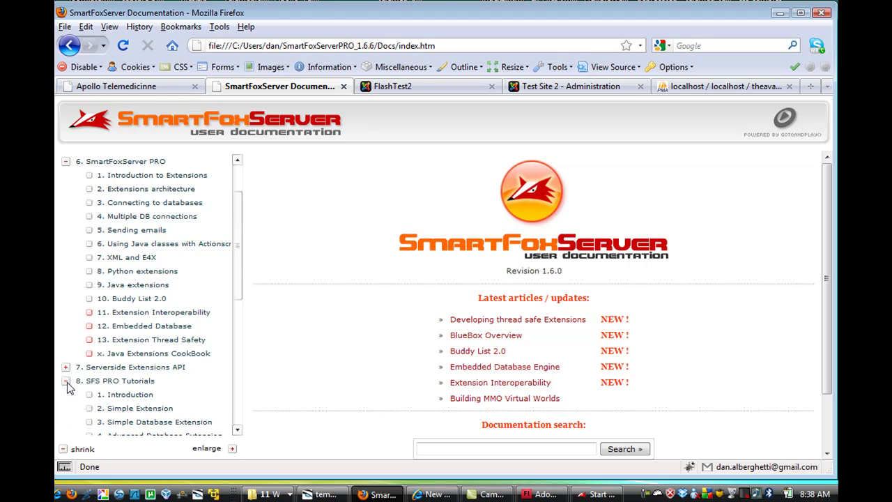
drag(236, 267, 239, 335)
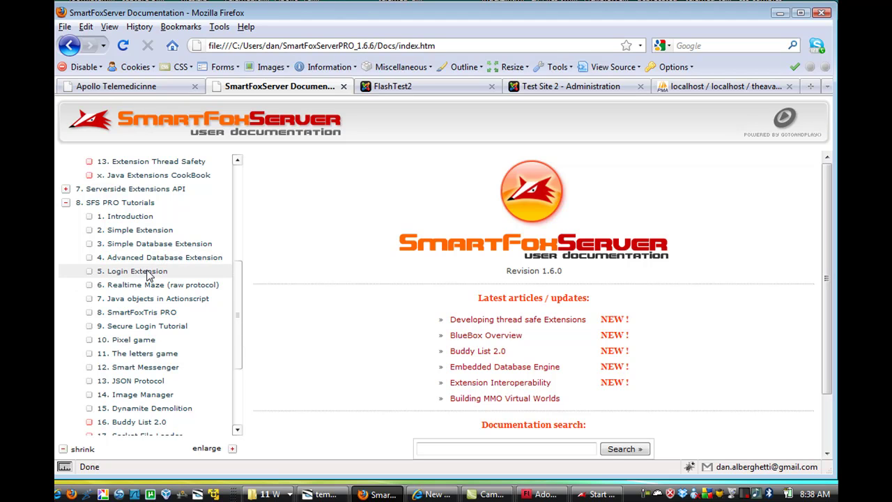
drag(242, 362, 243, 242)
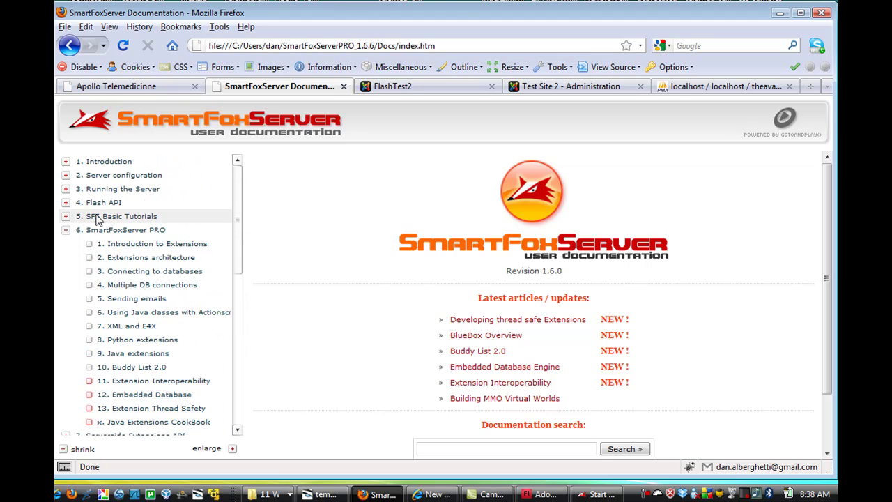
- Expand '5. SFS Basic Tutorials', then switch back to the FlashTest2 avatar chat tab
click(65, 217)
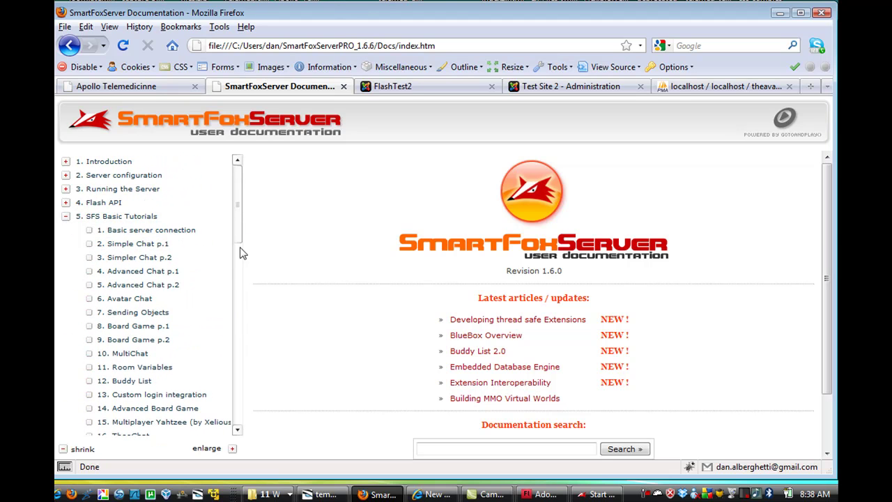
mouse_move(241, 239)
mouse_down()
mouse_move(239, 265)
mouse_move(239, 255)
mouse_up()
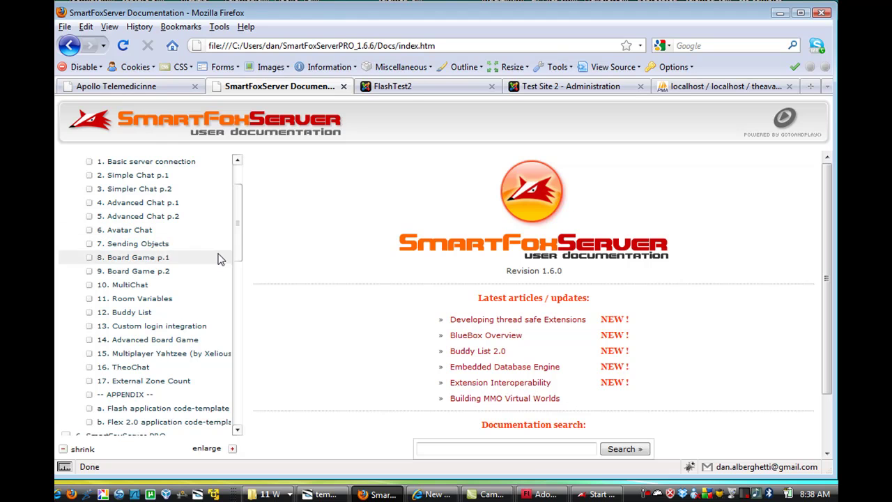
drag(237, 244, 237, 214)
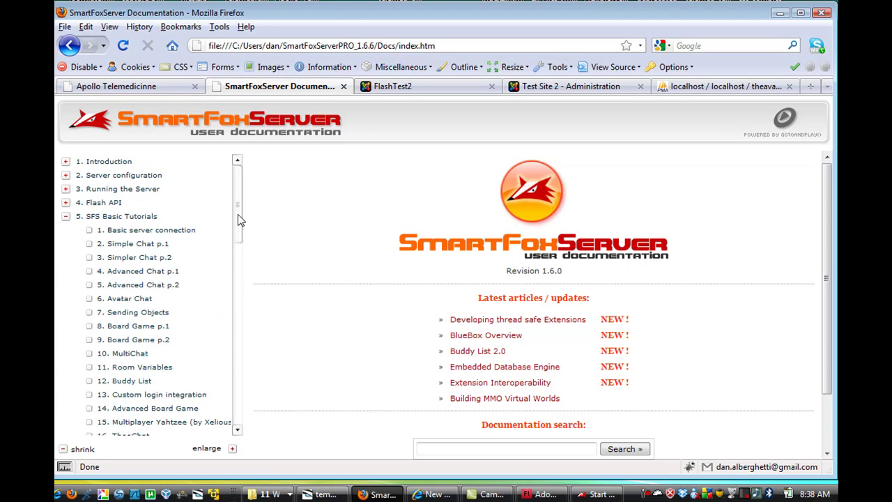
click(411, 85)
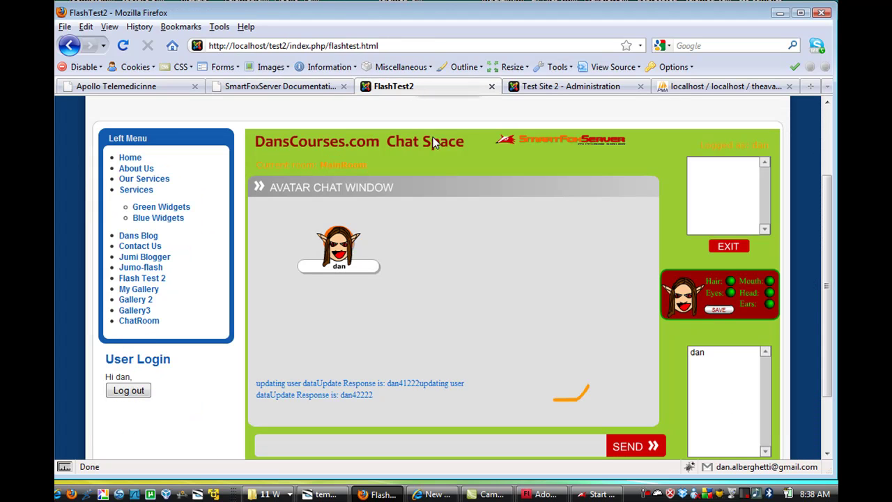
mouse_move(829, 255)
mouse_down()
mouse_move(829, 232)
mouse_move(834, 263)
mouse_up()
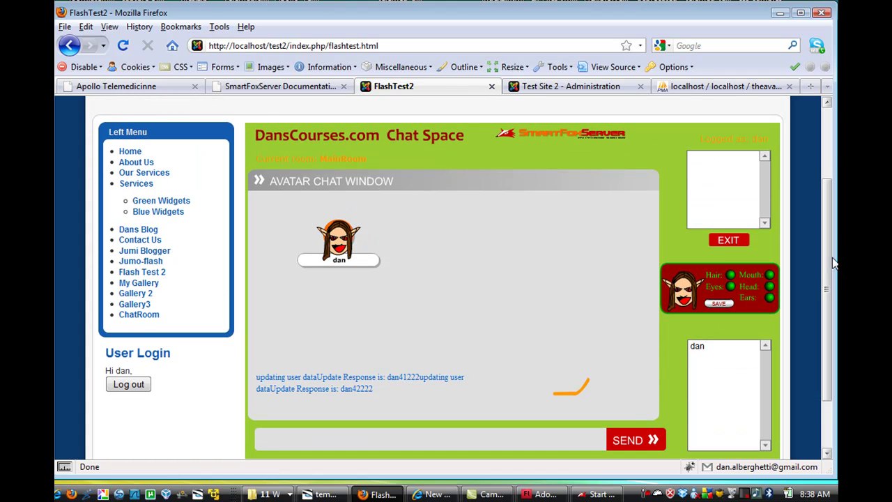